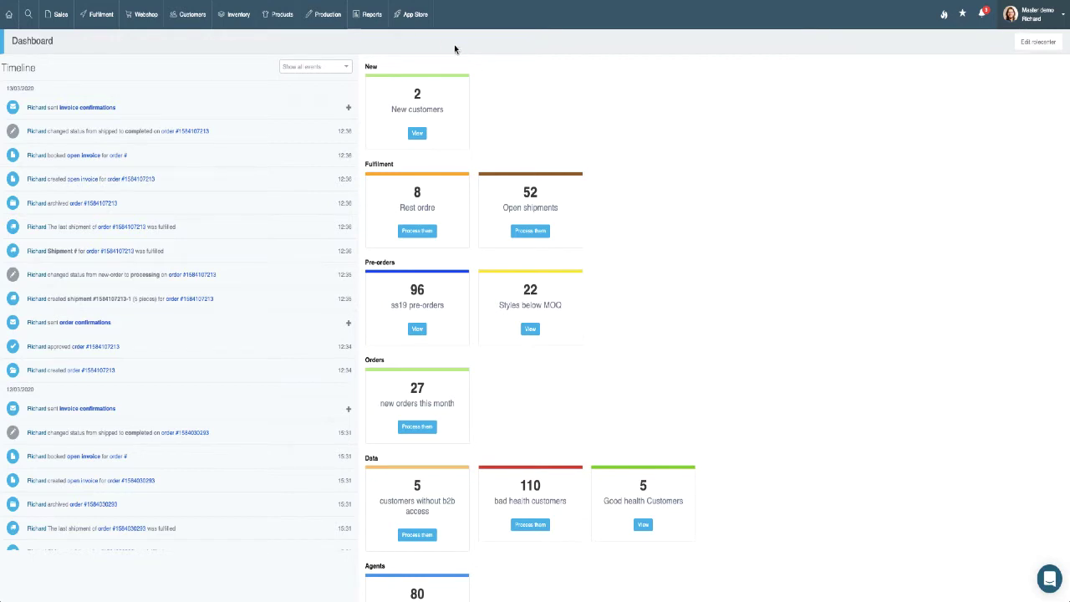
# - Find the Shopify integration in the App Store and open its settings
pyautogui.click(423, 16)
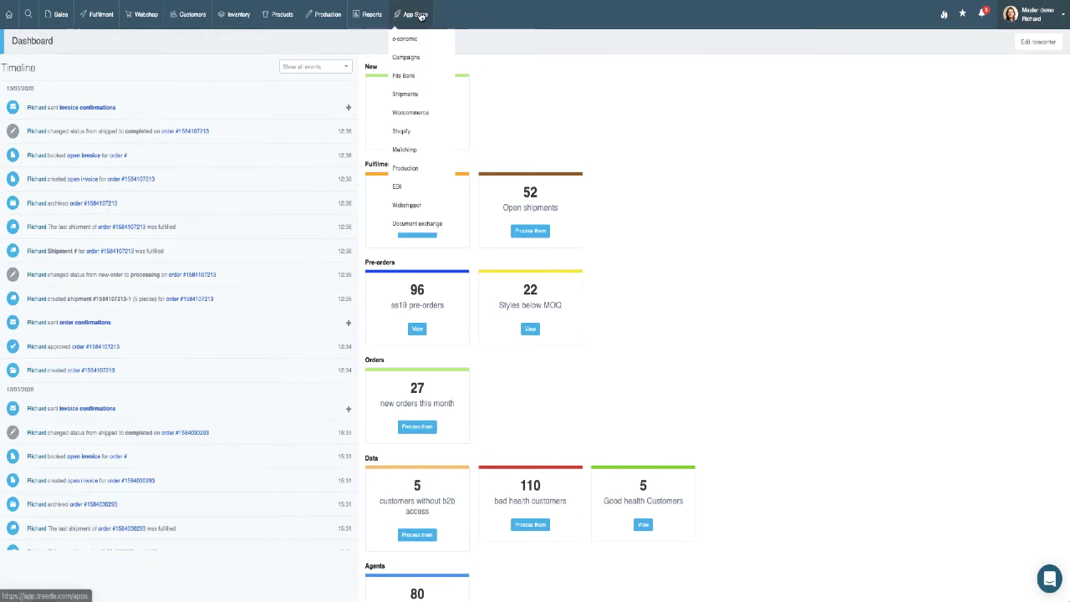
pyautogui.click(423, 15)
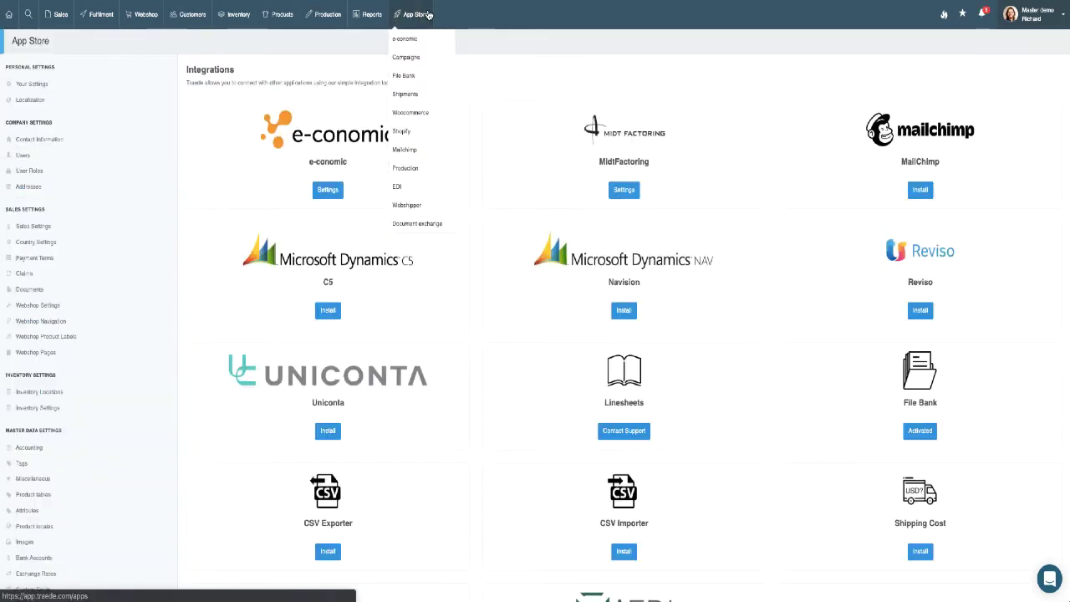
pyautogui.scroll(-9, 682, 194)
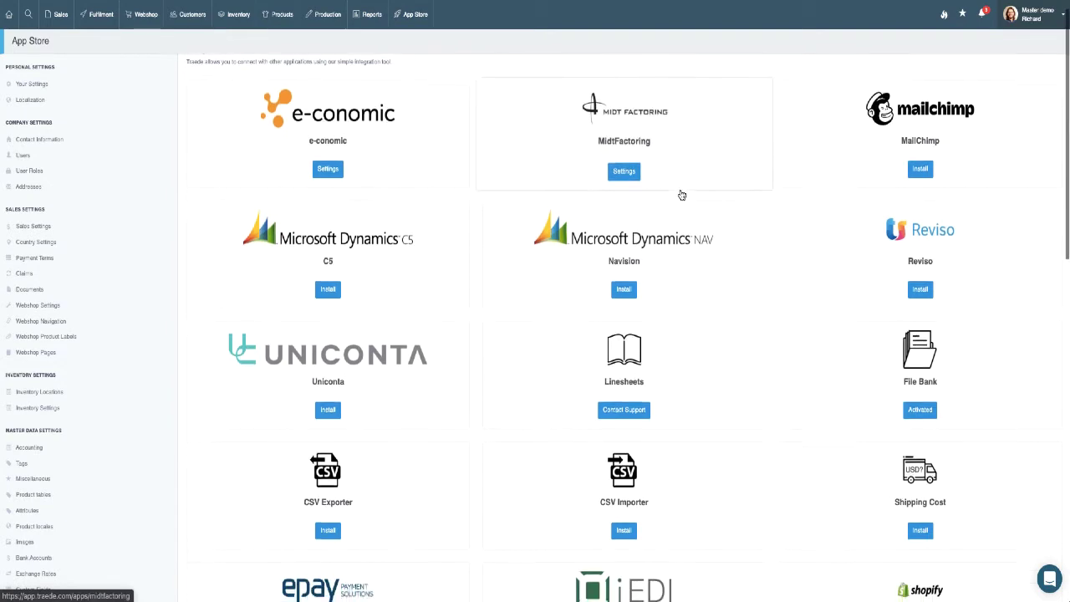
pyautogui.scroll(-1, 681, 195)
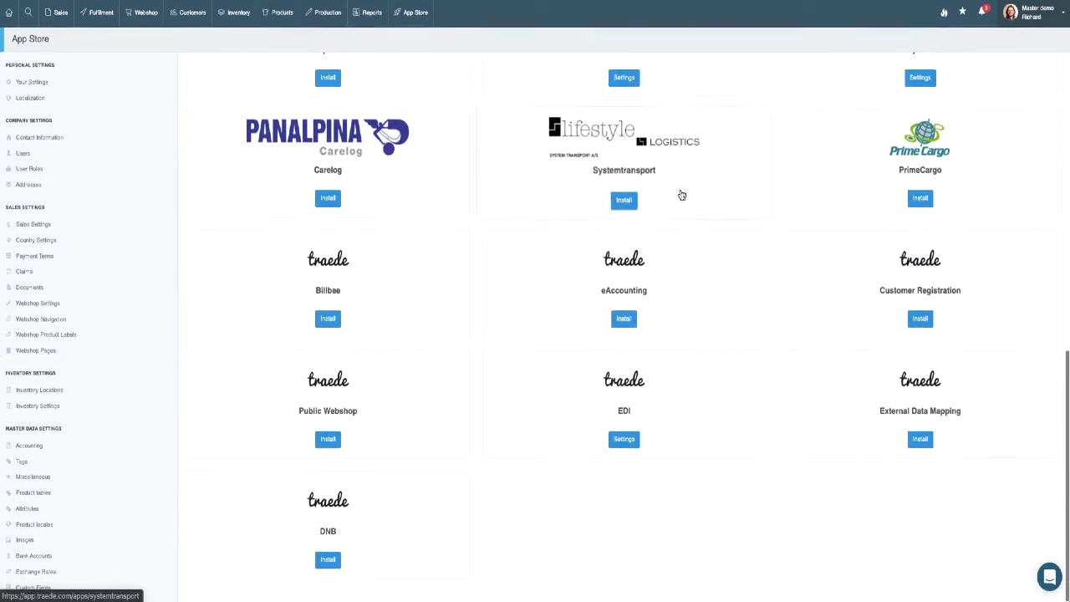
pyautogui.scroll(8, 682, 195)
pyautogui.scroll(2, 681, 195)
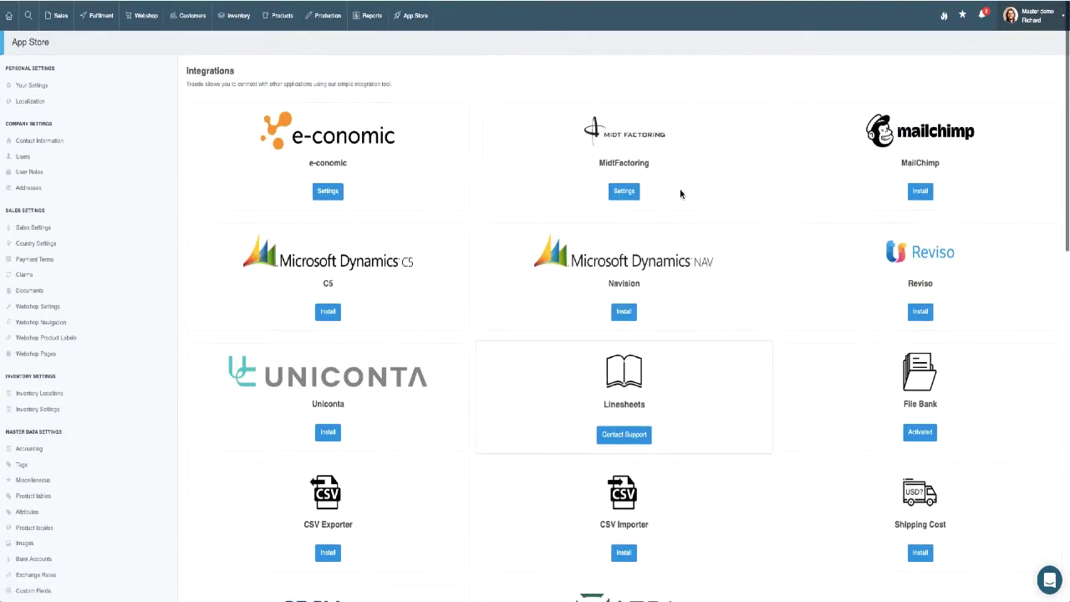
pyautogui.scroll(-3, 682, 195)
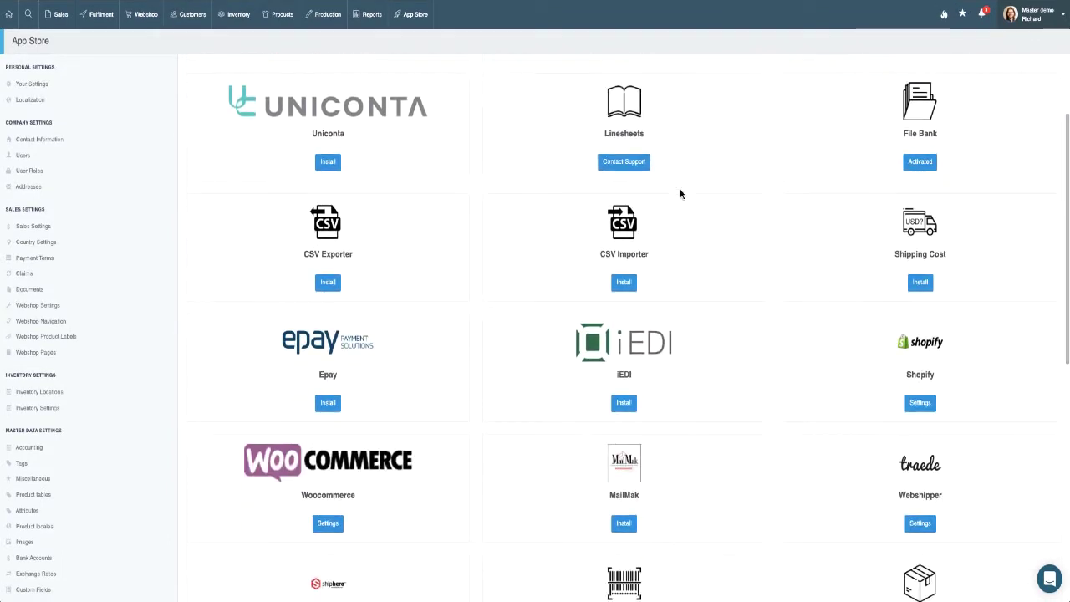
pyautogui.scroll(-1, 682, 195)
pyautogui.click(935, 322)
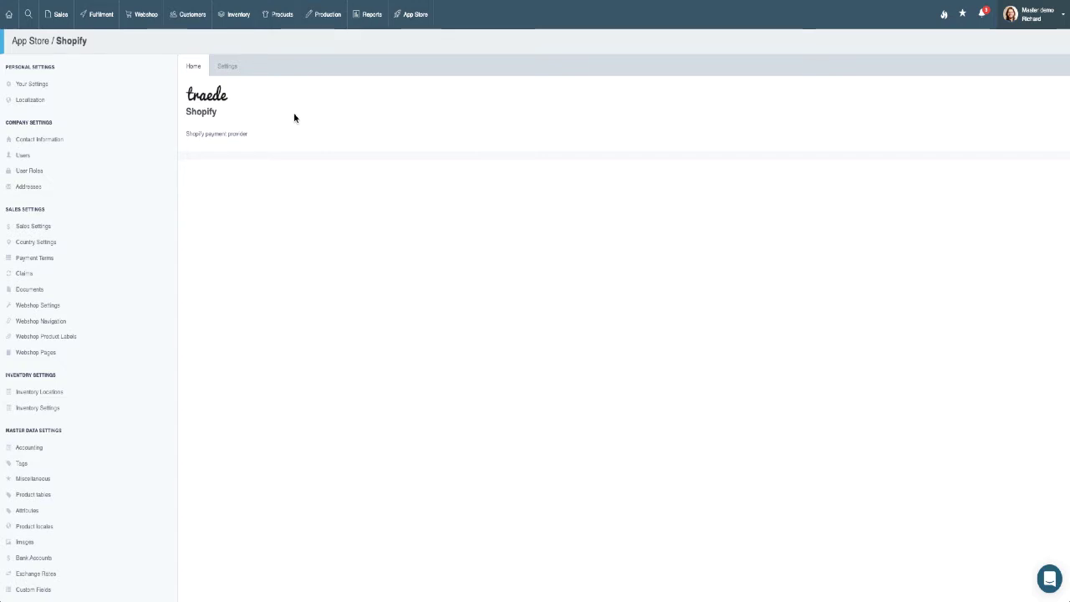
pyautogui.click(225, 68)
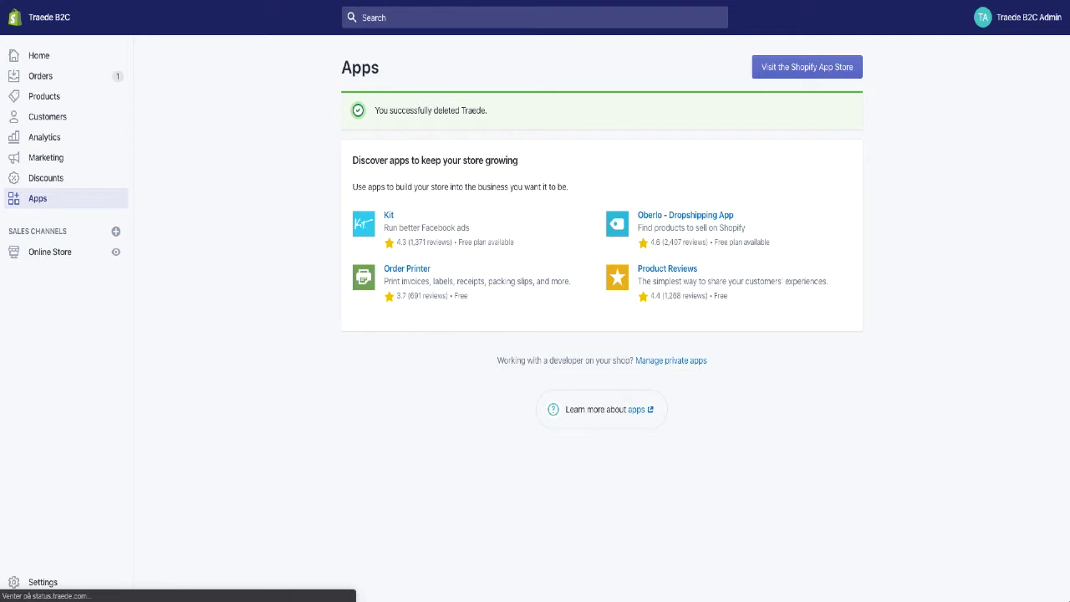
pyautogui.click(39, 55)
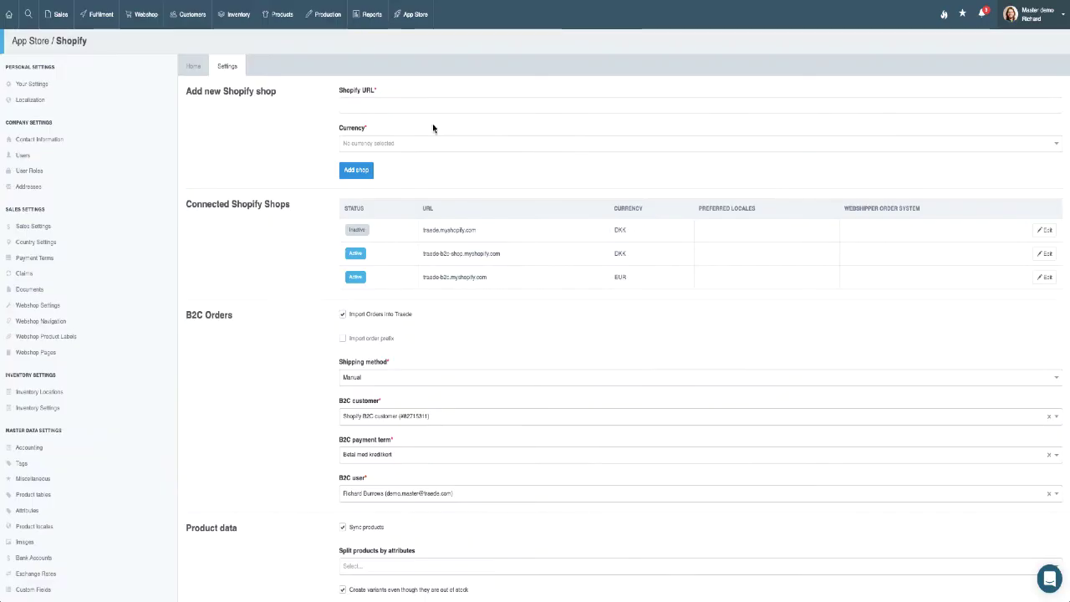
pyautogui.click(424, 101)
pyautogui.write('https://traede-b2c.myshopify.com/admin')
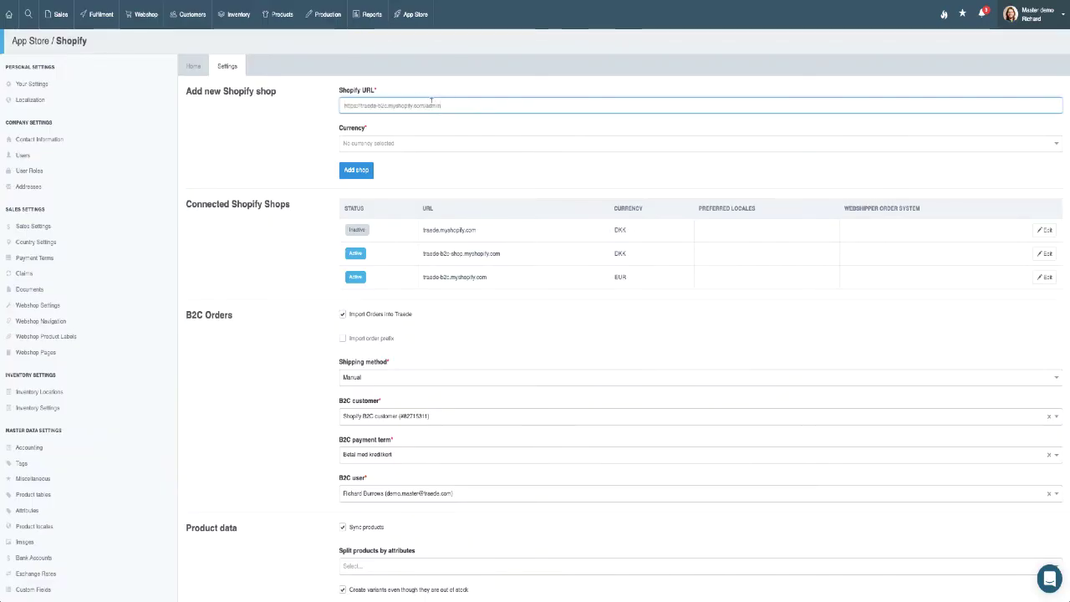
pyautogui.moveTo(425, 105); pyautogui.dragTo(463, 108)
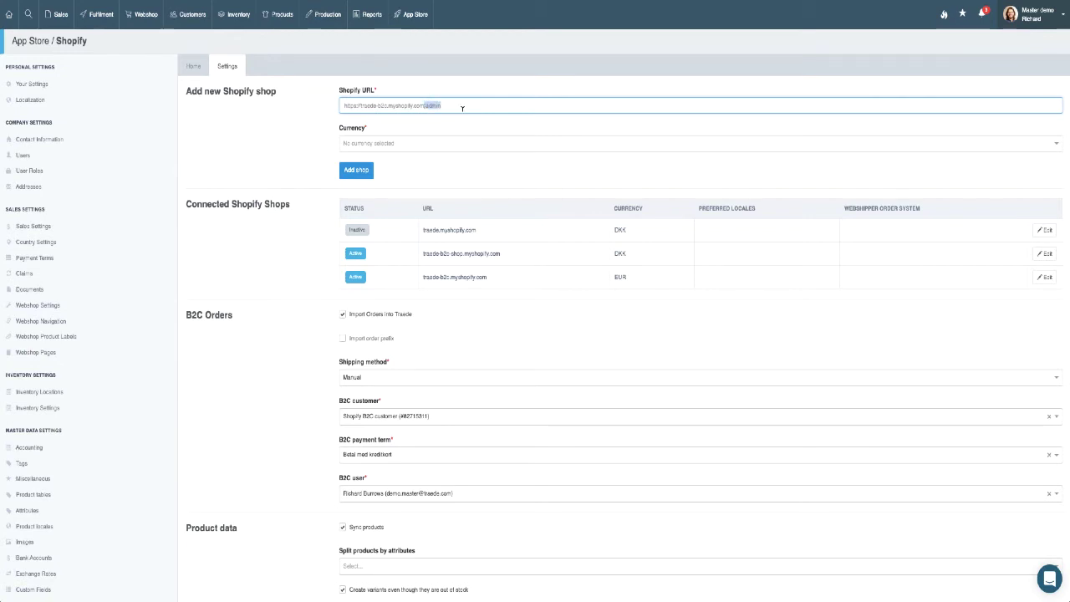
pyautogui.press('BackSpace')
# - Set the new Shopify shop's currency to DKK
pyautogui.click(413, 145)
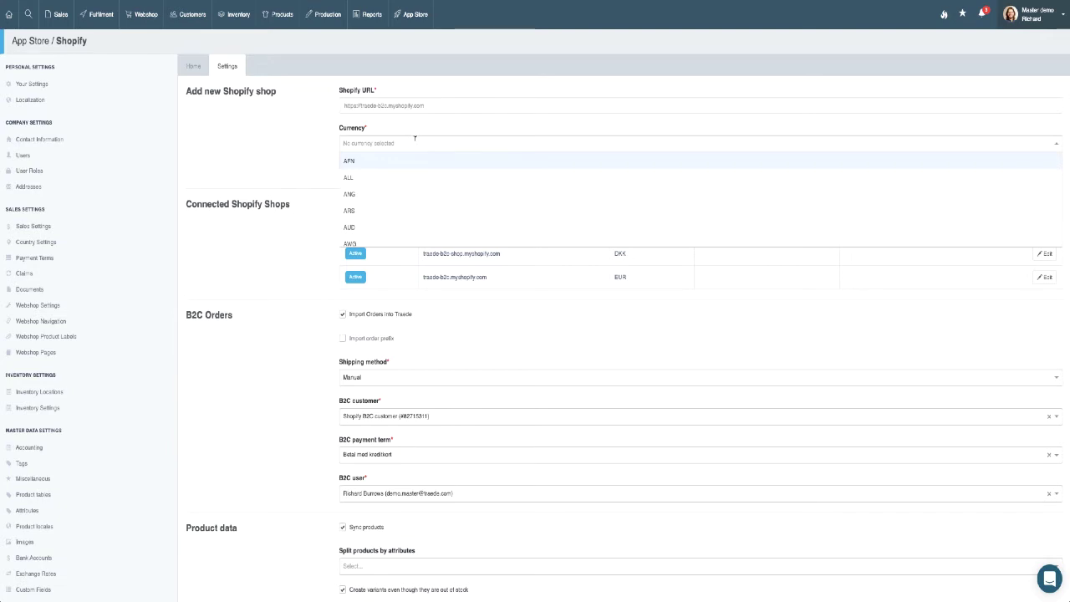
pyautogui.write('dk')
pyautogui.press('Return')
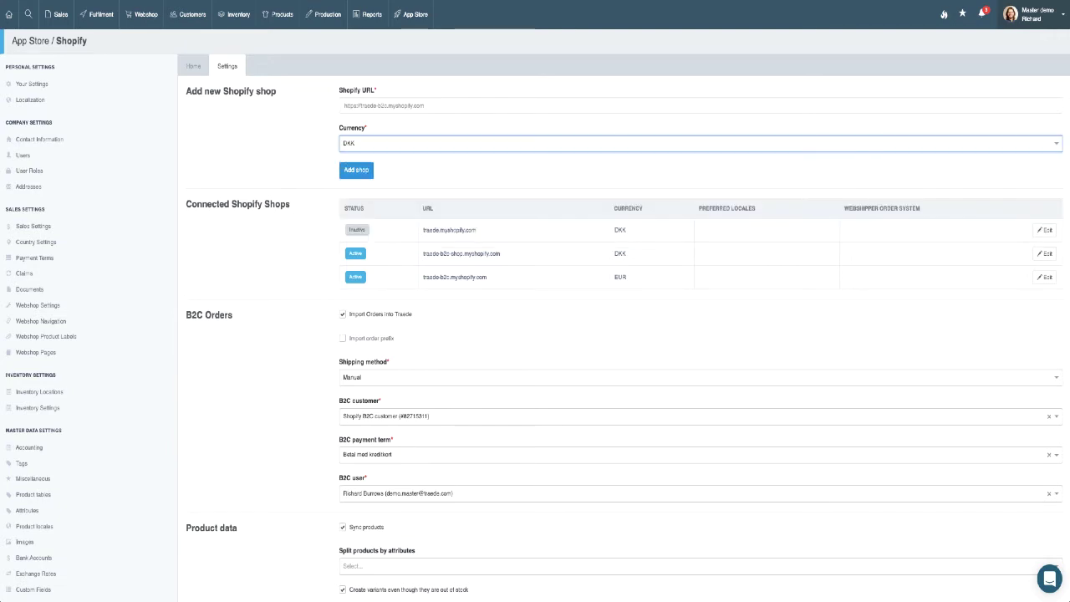
# - Add the new shop and install the unlisted Traede app in the Shopify store
pyautogui.click(360, 170)
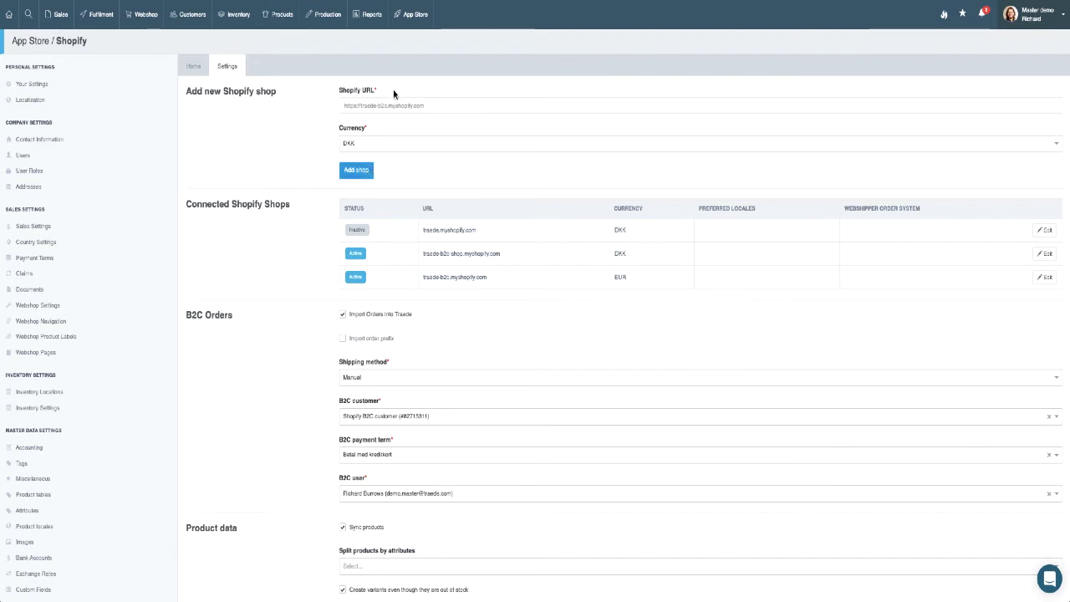
pyautogui.click(364, 175)
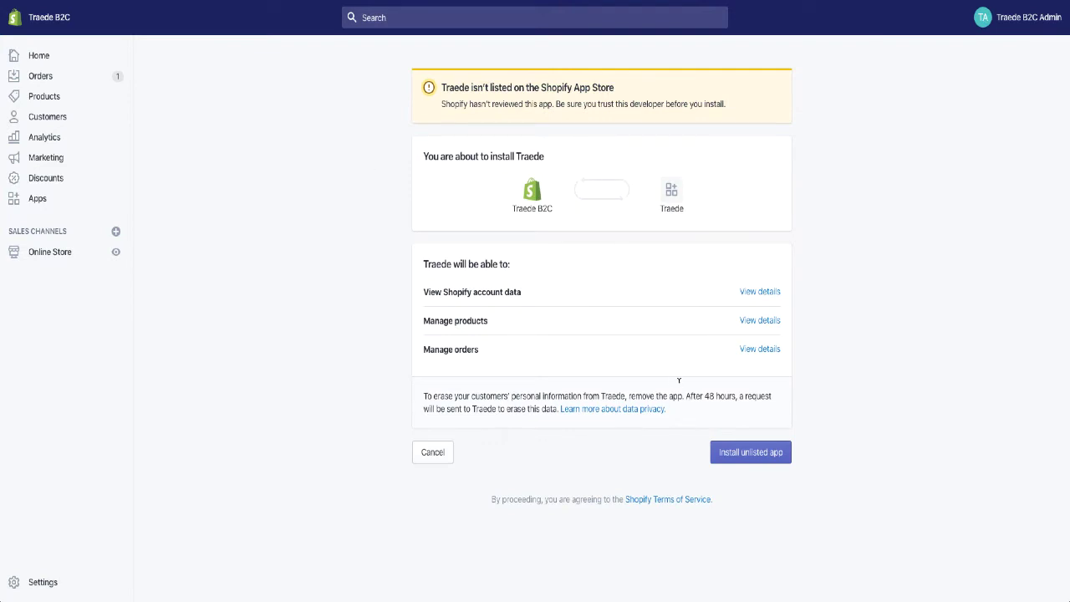
pyautogui.click(749, 455)
pyautogui.click(736, 458)
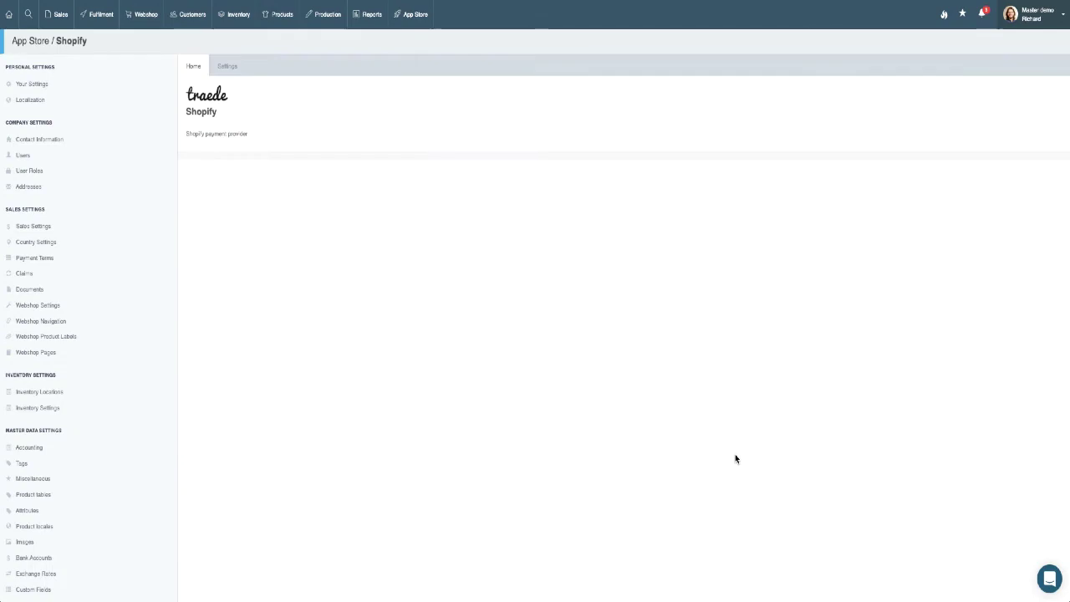
# - Reopen the Shopify integration settings and examine the shipping method options for B2C orders
pyautogui.click(229, 66)
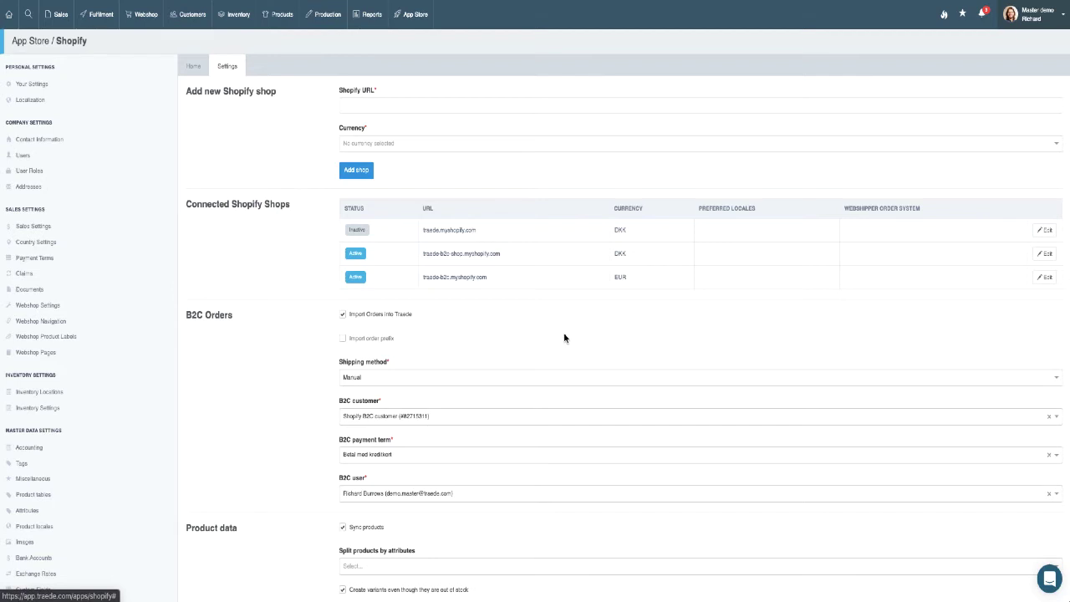
pyautogui.scroll(-2, 565, 338)
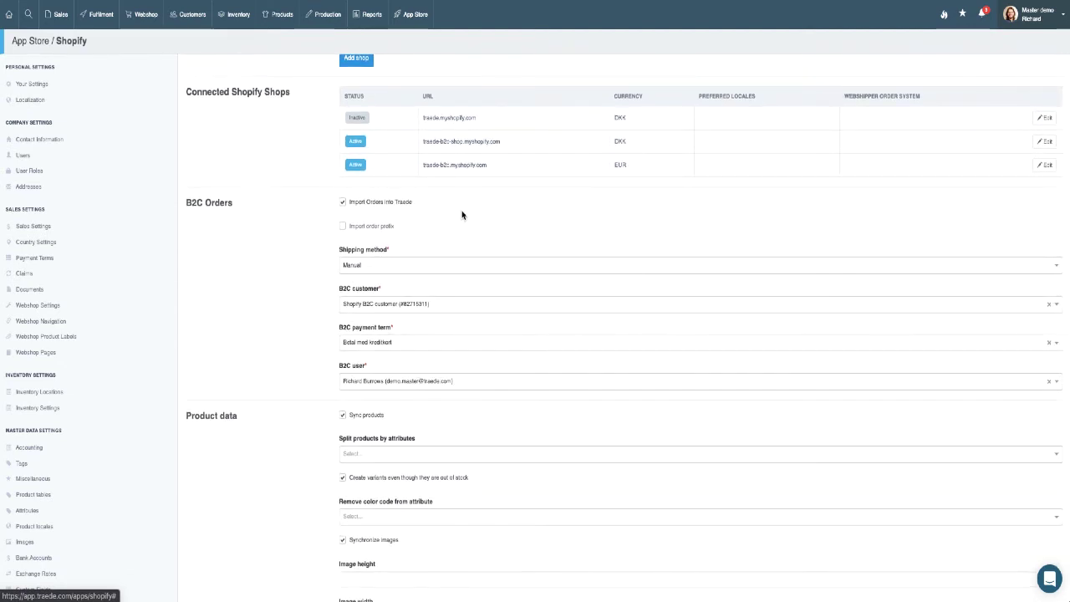
pyautogui.click(441, 265)
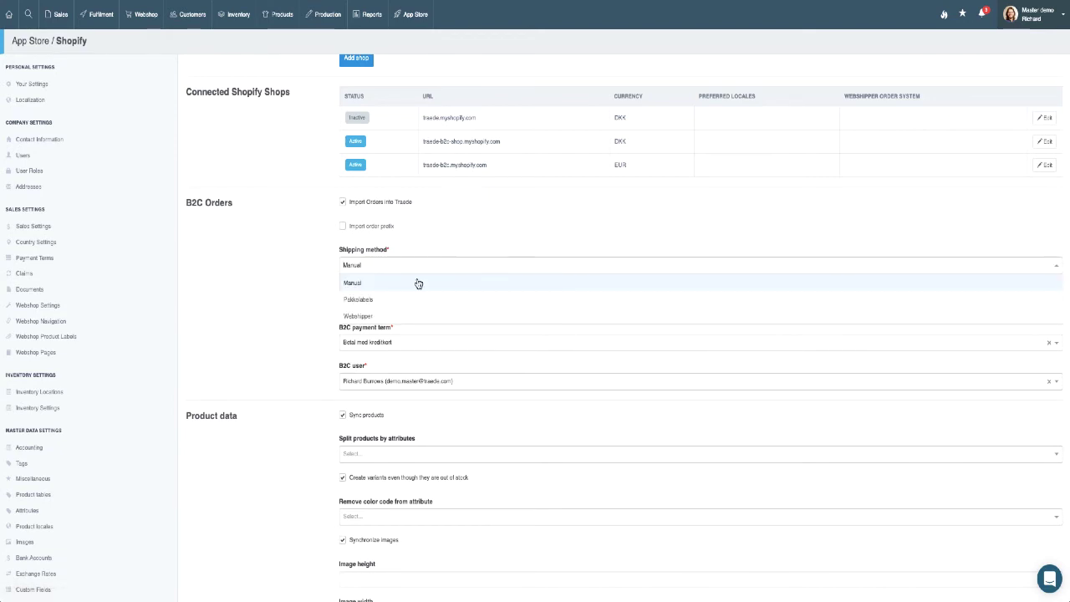
pyautogui.click(289, 305)
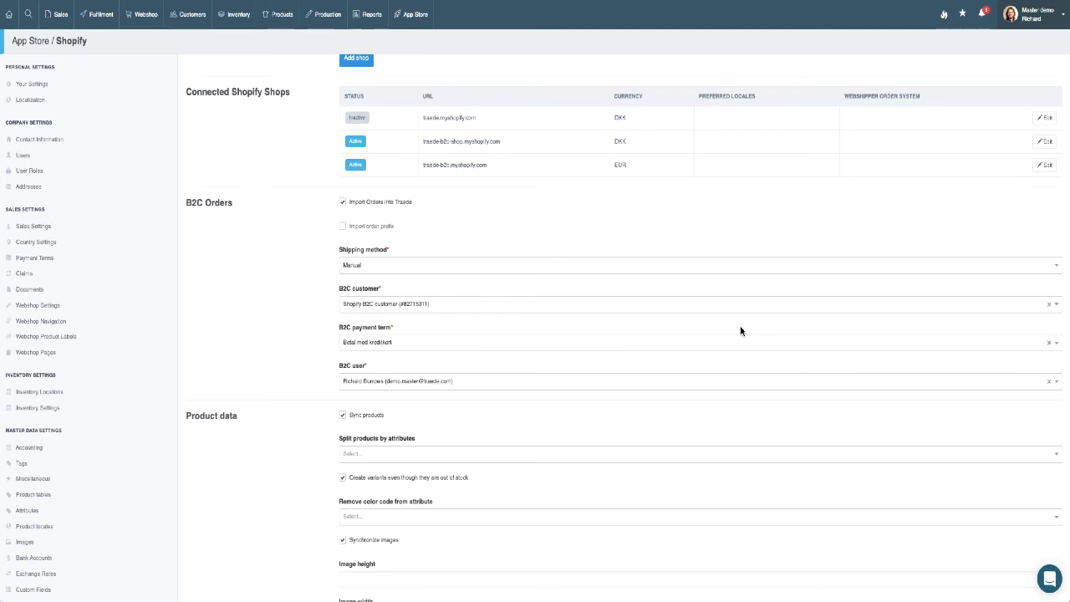
# - Review the B2C order and product data settings, including the options for splitting products by attributes
pyautogui.scroll(-1, 740, 329)
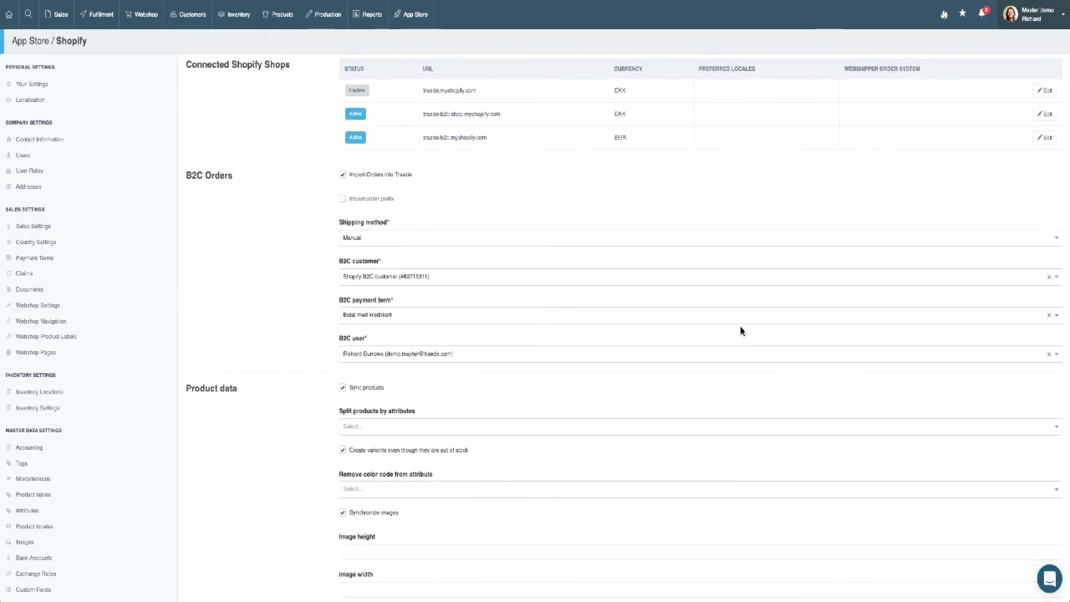
pyautogui.scroll(-2, 740, 330)
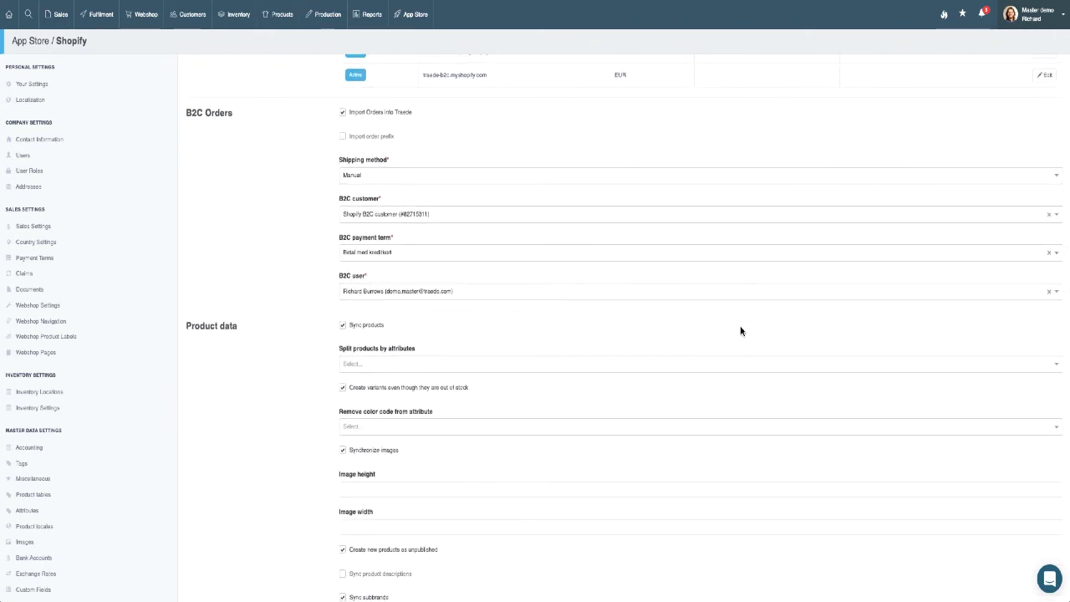
pyautogui.scroll(-3, 741, 331)
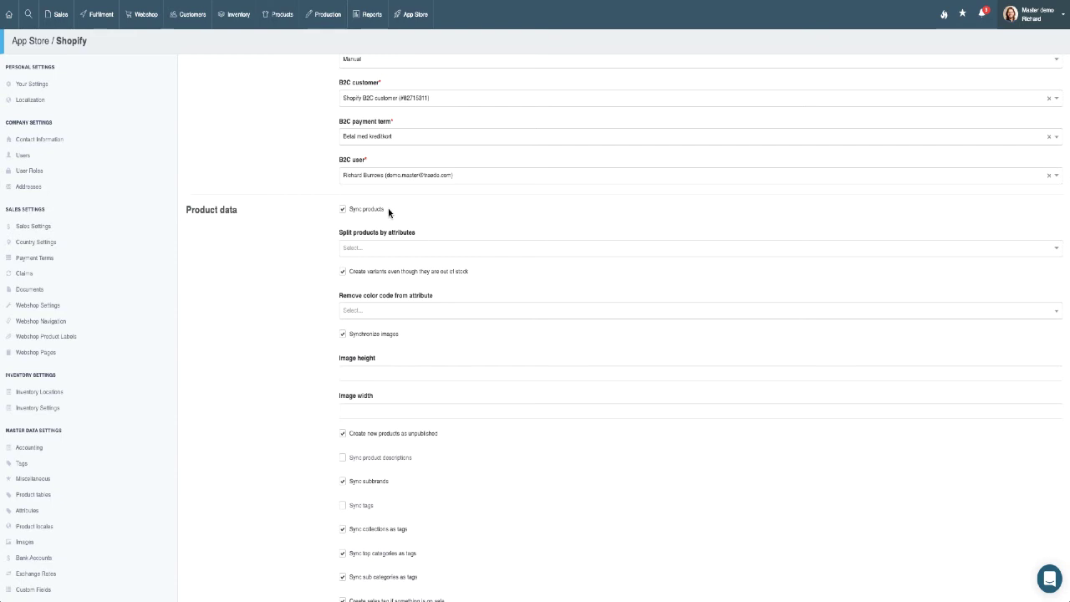
pyautogui.scroll(-1, 400, 236)
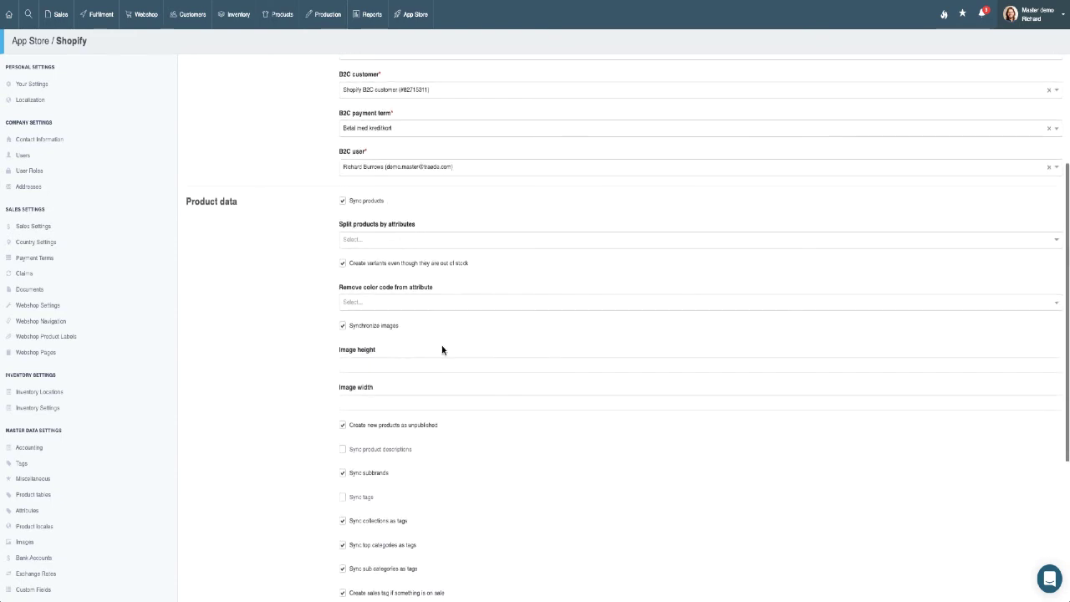
pyautogui.click(443, 240)
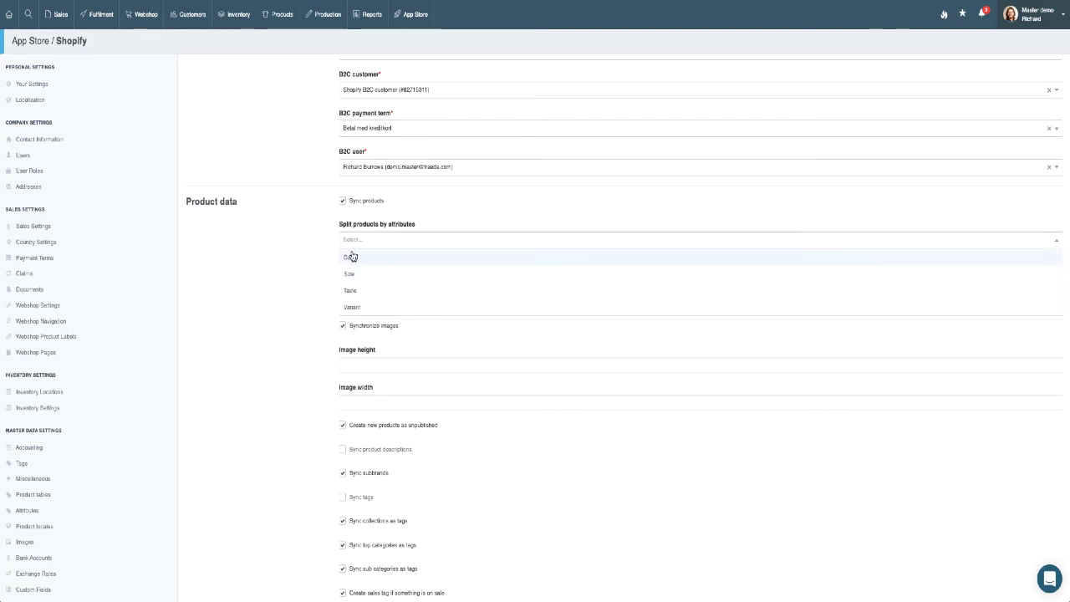
pyautogui.click(299, 259)
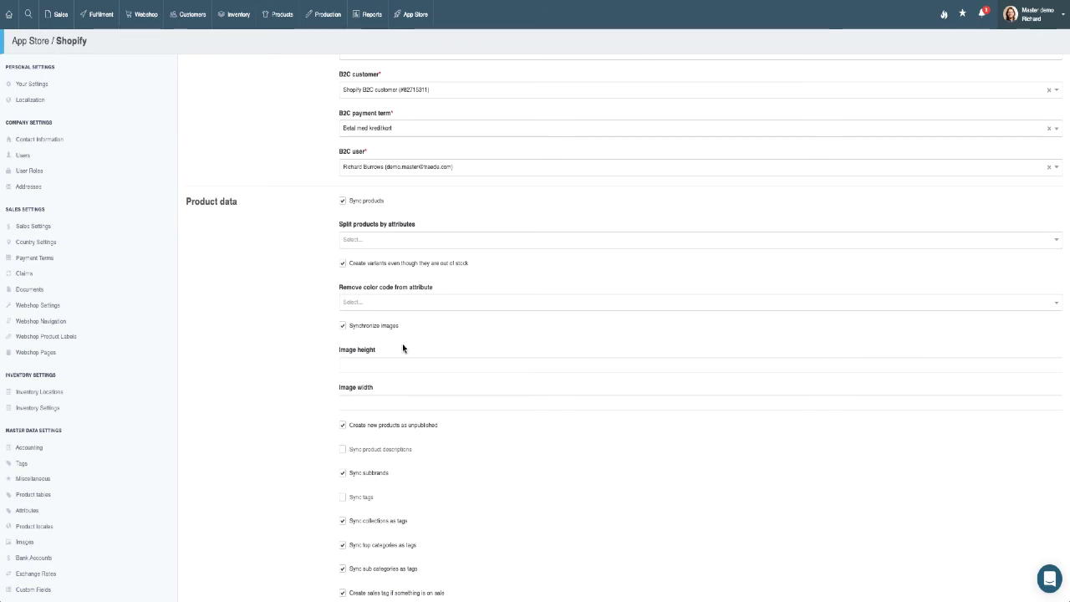
# - Examine the remaining product sync settings and the custom fields available for syncing
pyautogui.scroll(-3, 403, 347)
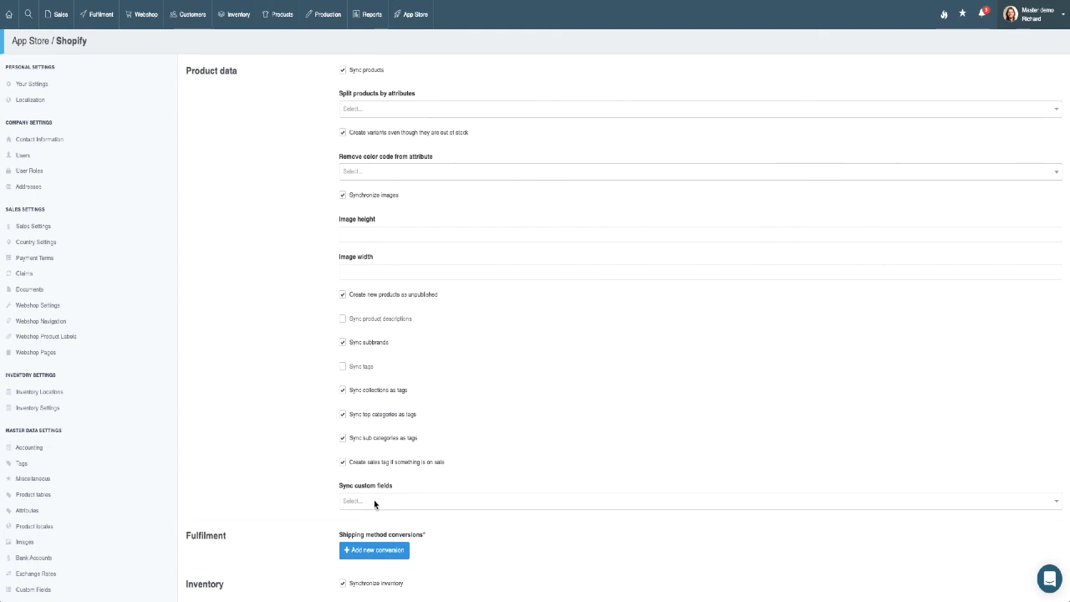
pyautogui.scroll(-1, 375, 502)
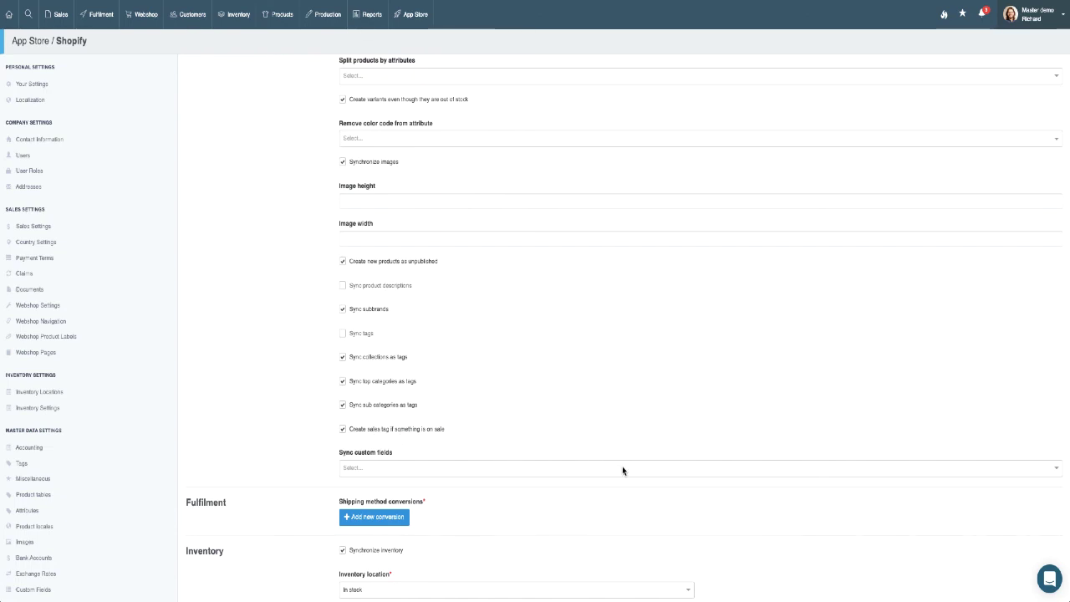
pyautogui.scroll(-1, 482, 459)
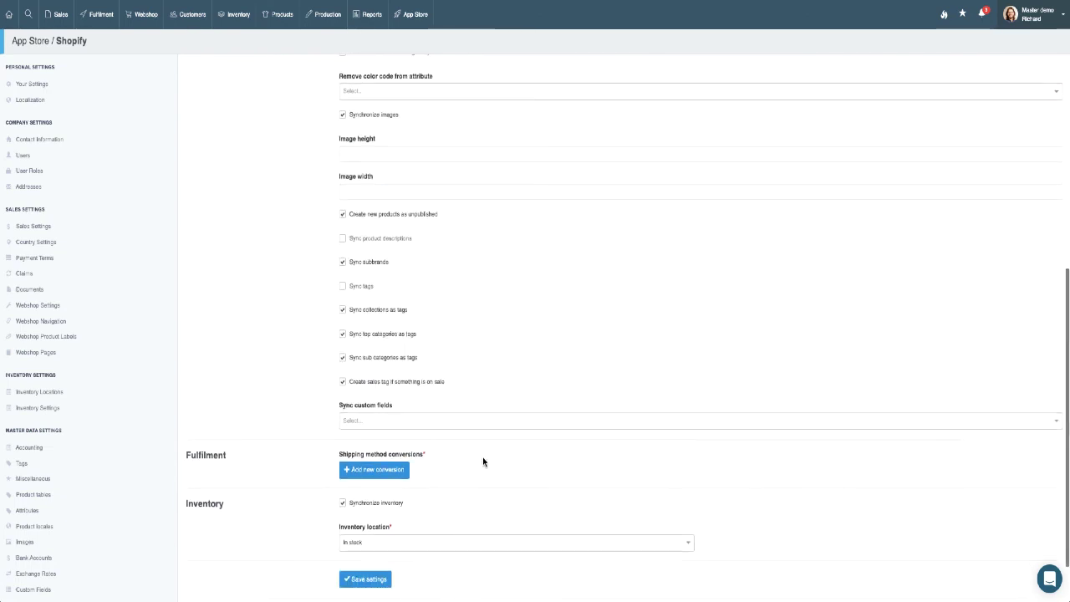
pyautogui.click(459, 419)
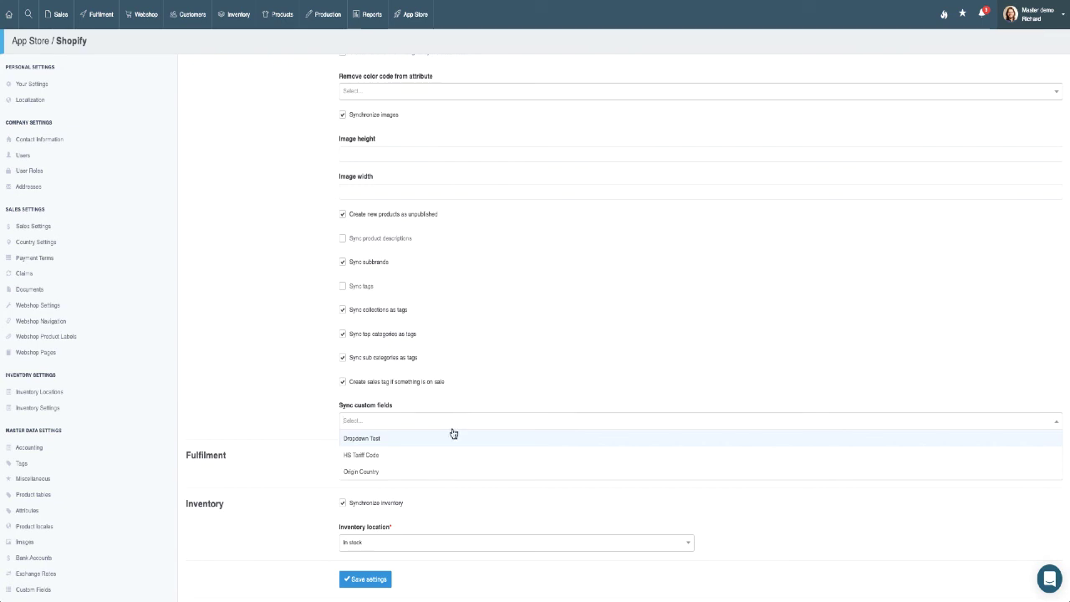
pyautogui.click(580, 359)
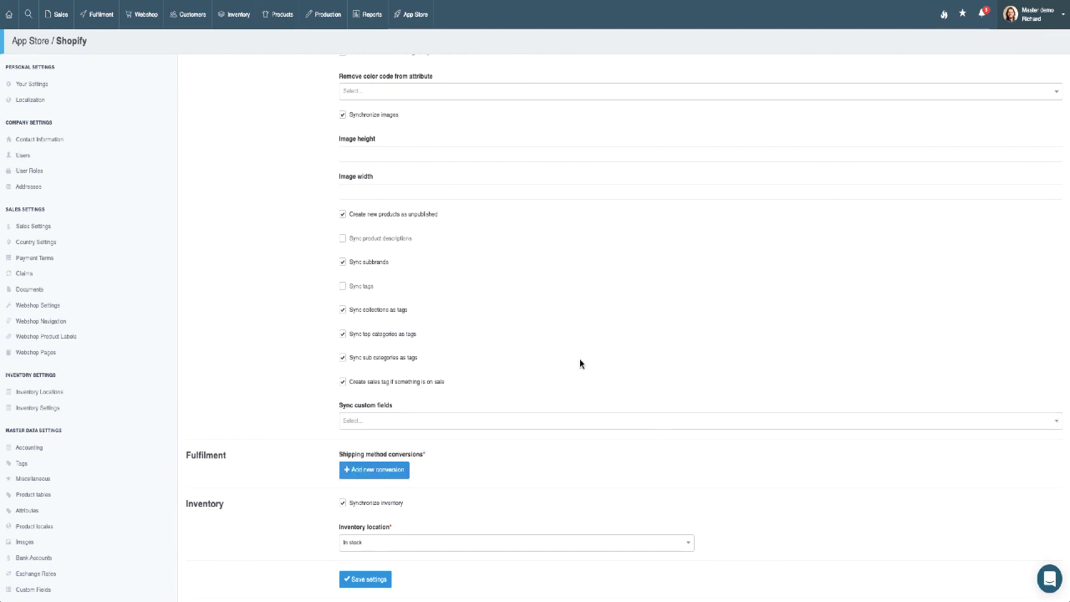
# - Select In stock as the inventory location for Shopify inventory synchronization
pyautogui.scroll(-3, 581, 363)
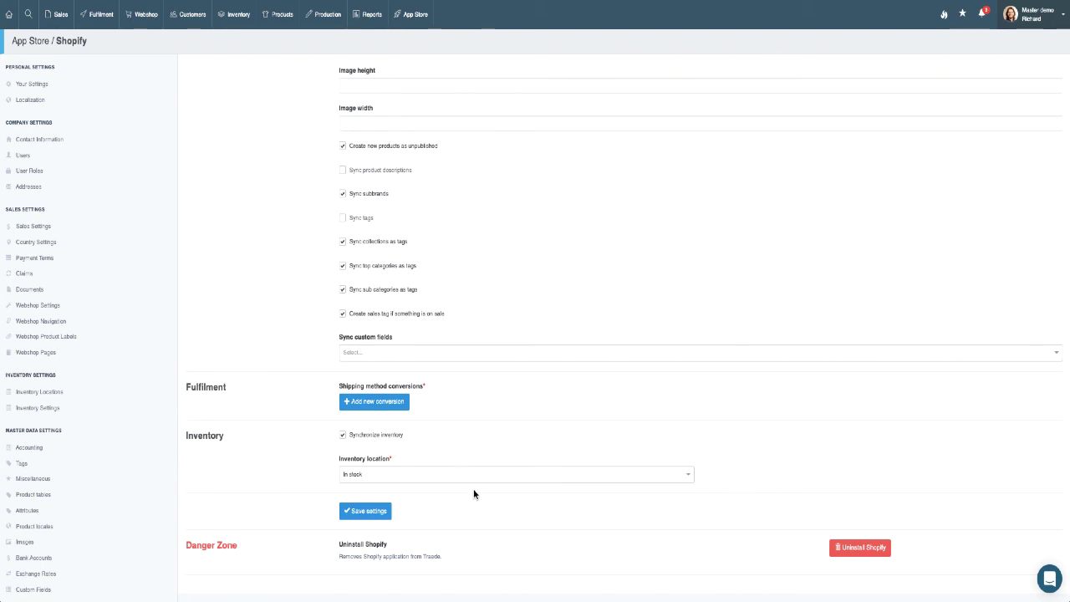
pyautogui.click(383, 471)
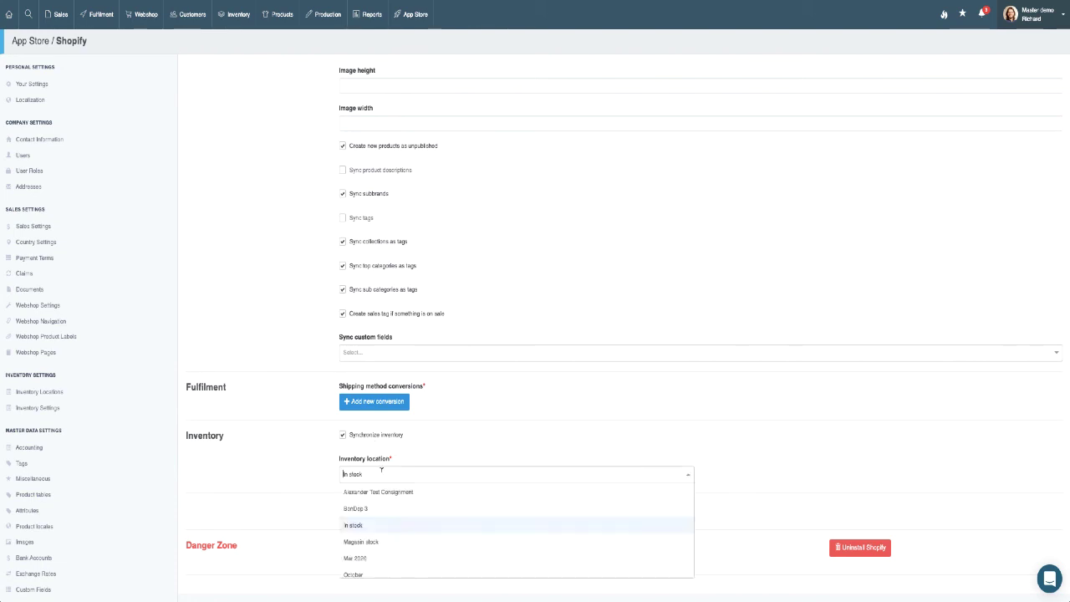
pyautogui.click(375, 525)
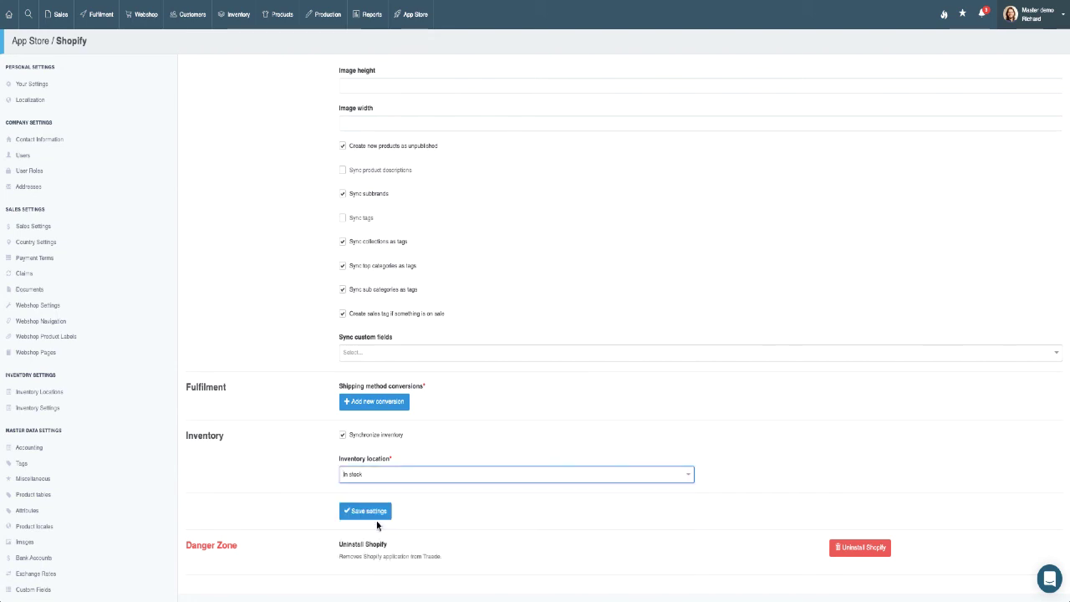